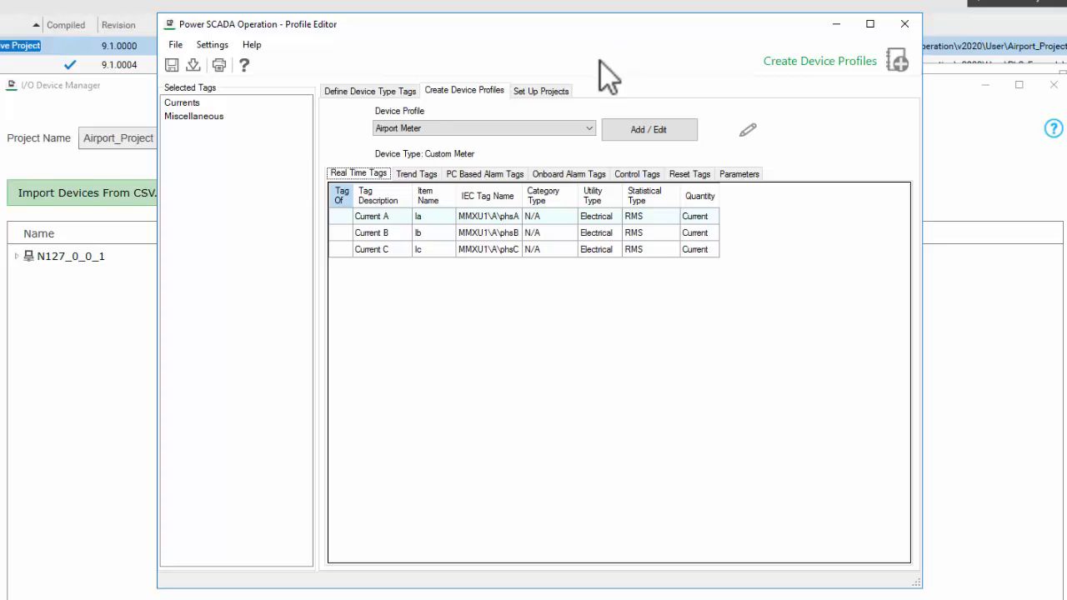
Edit the Airport Meter device profile to enable a PC-based alarm for the Breaker Status - Closed tag and save the profile.
left_click(640, 135)
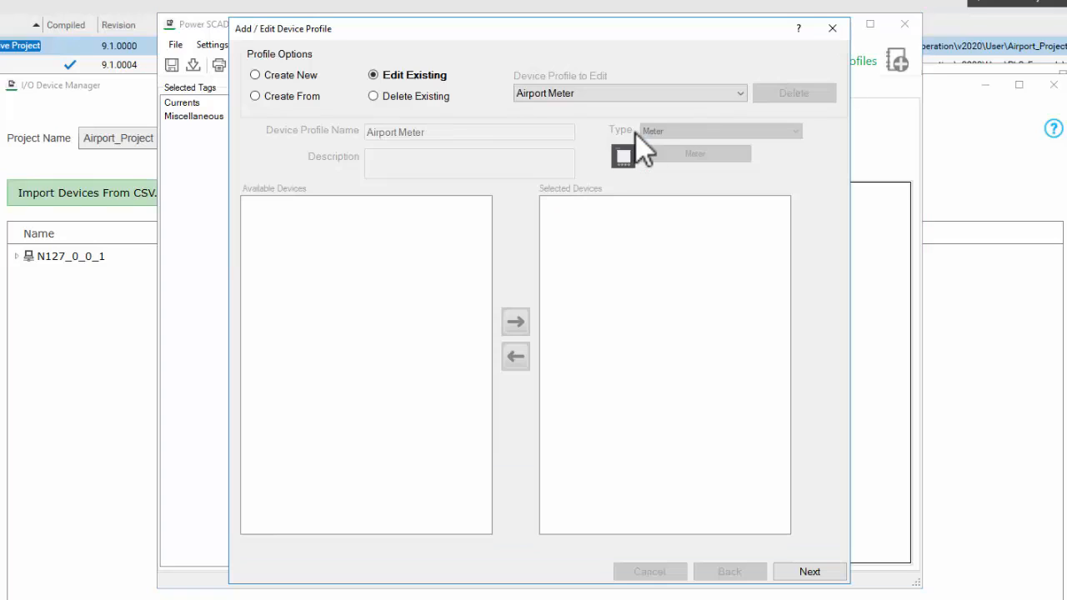
left_click(805, 575)
left_click(813, 575)
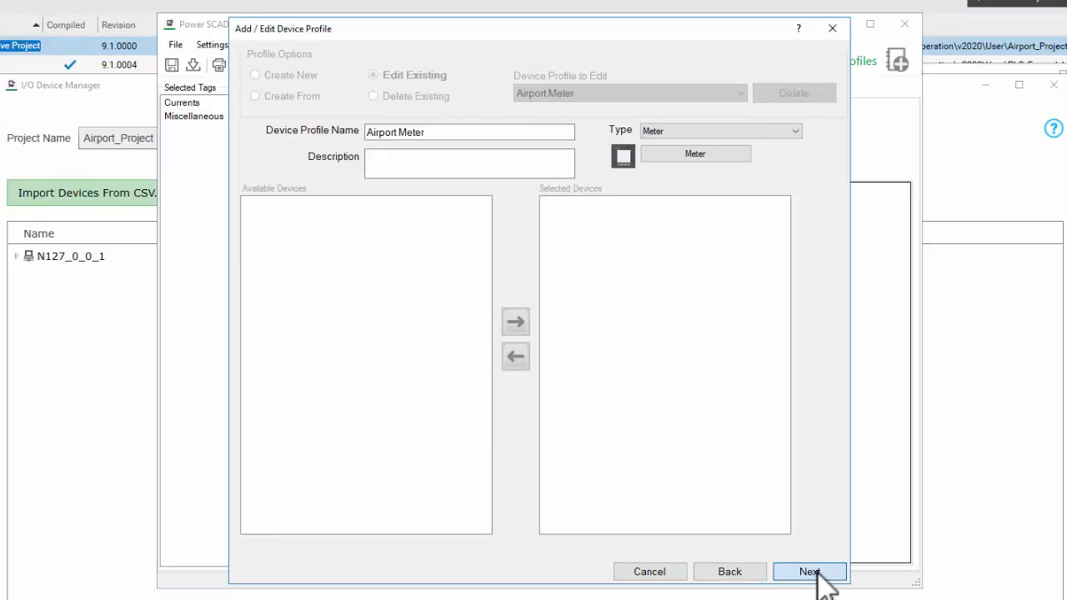
left_click(817, 574)
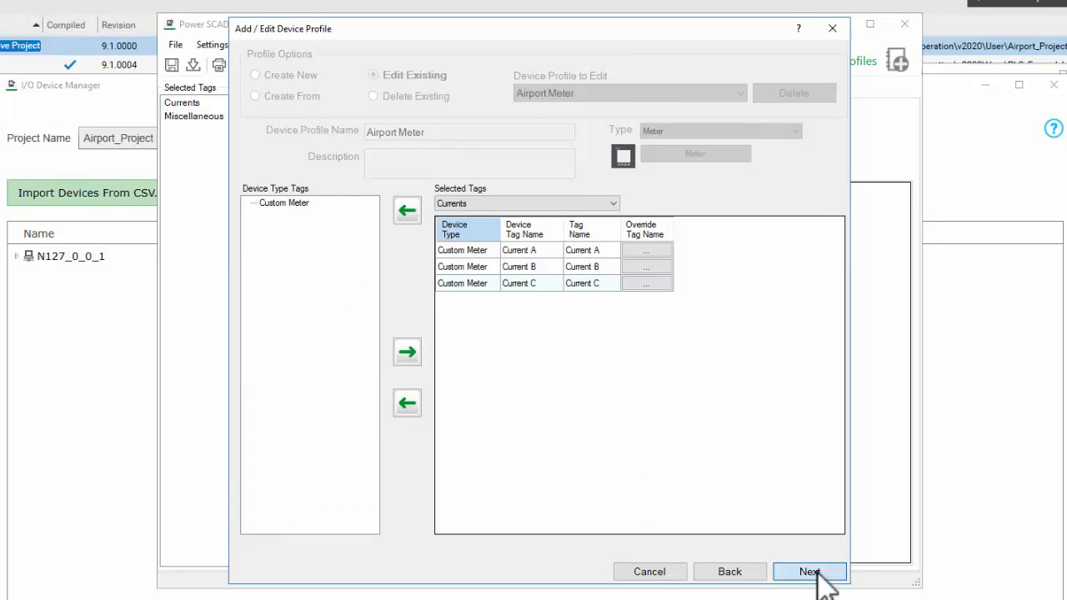
left_click(815, 573)
left_click(301, 217)
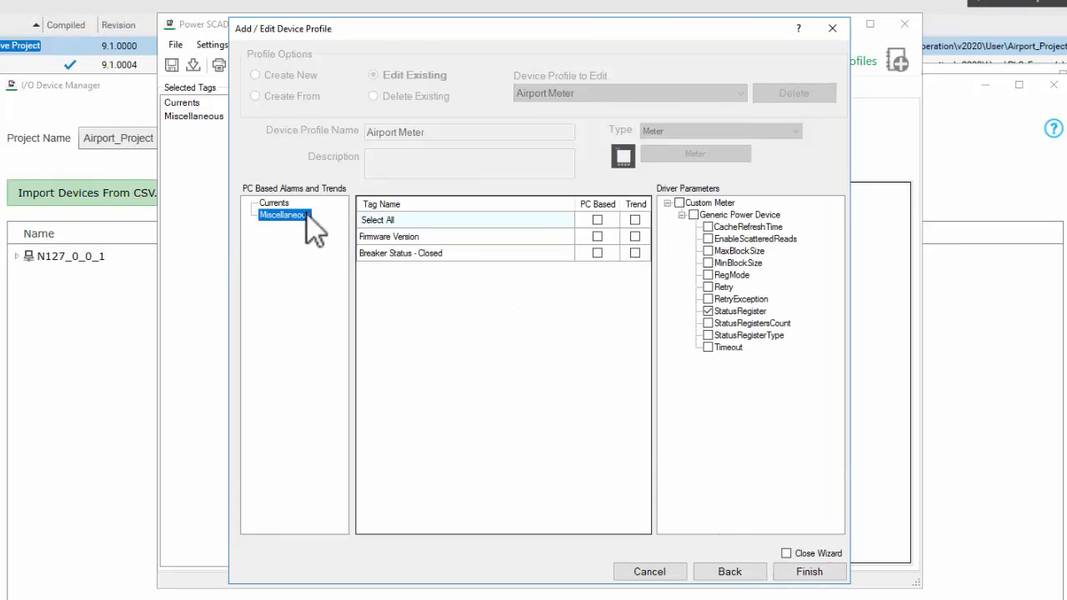
left_click(596, 253)
left_click(796, 569)
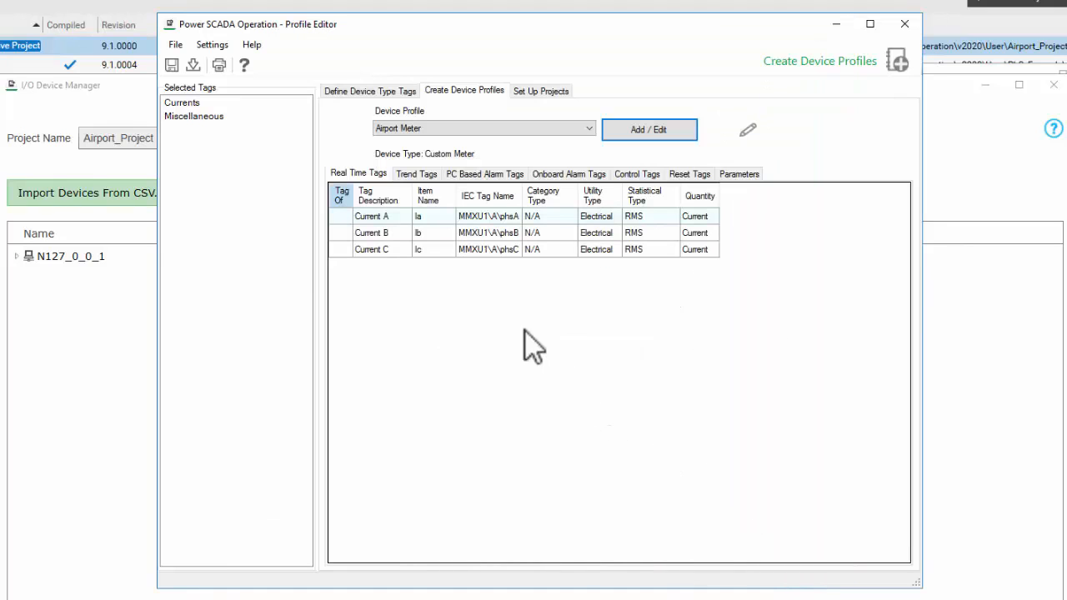
left_click(175, 63)
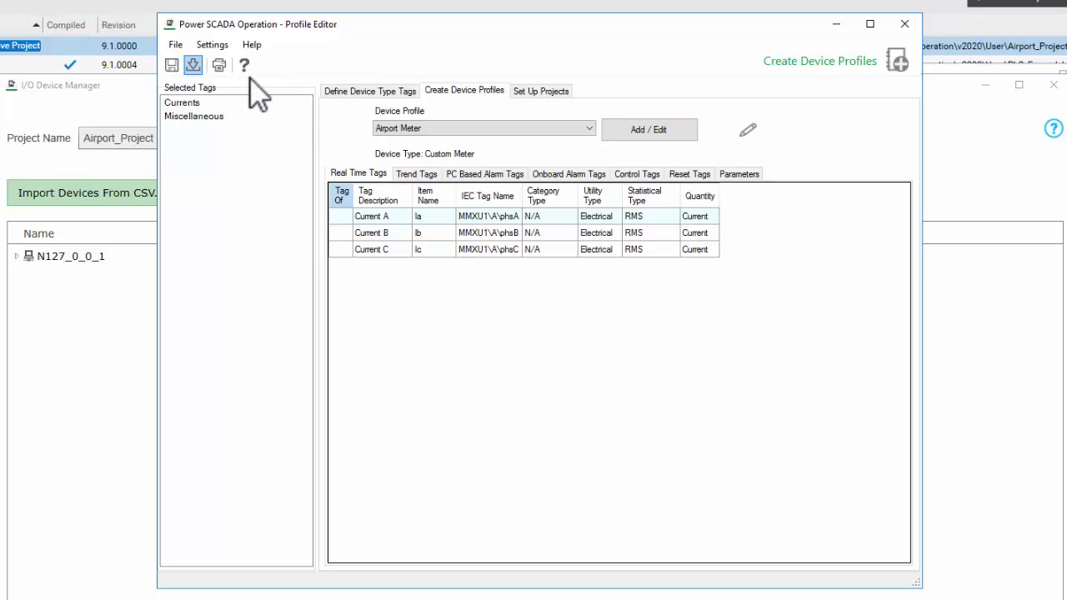
In the Airport_Project setup, refresh the Airport Meter profile's tags from its device profile and export the project.
left_click(538, 92)
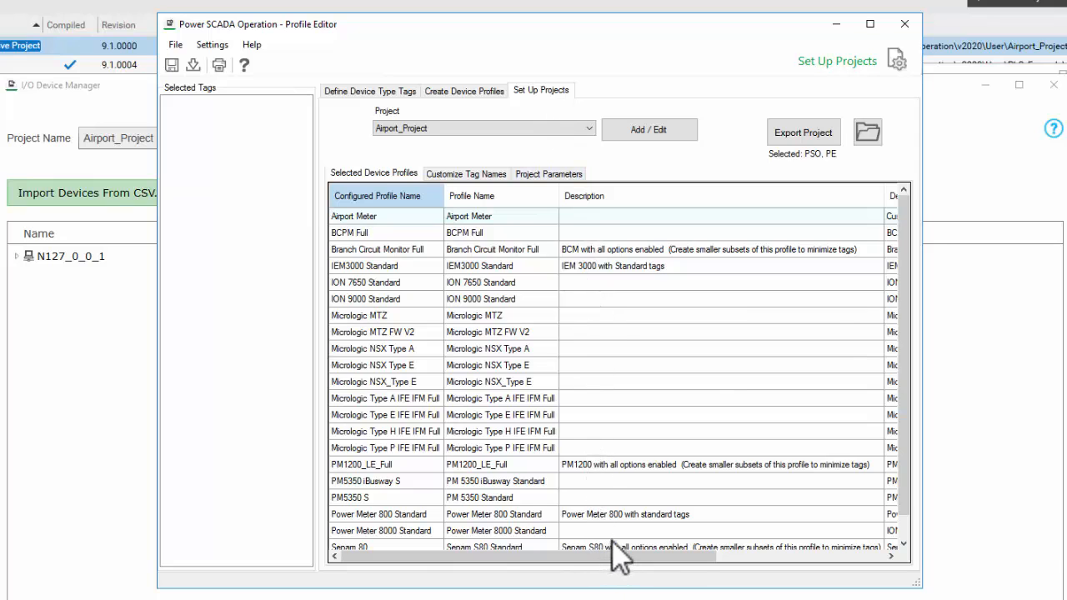
left_click_drag(629, 566, 883, 565)
left_click(877, 216)
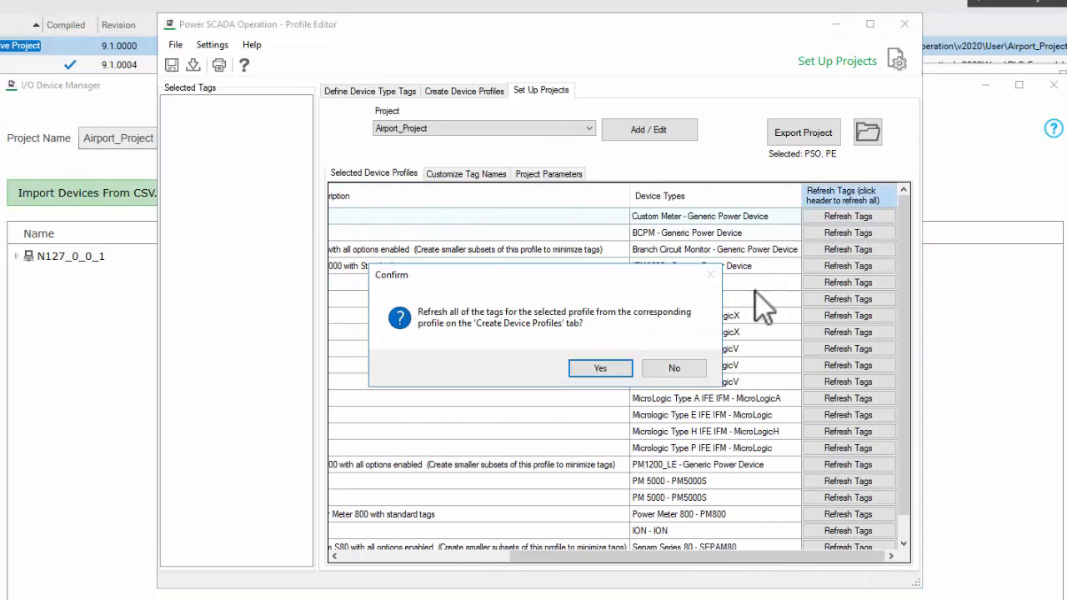
left_click(617, 370)
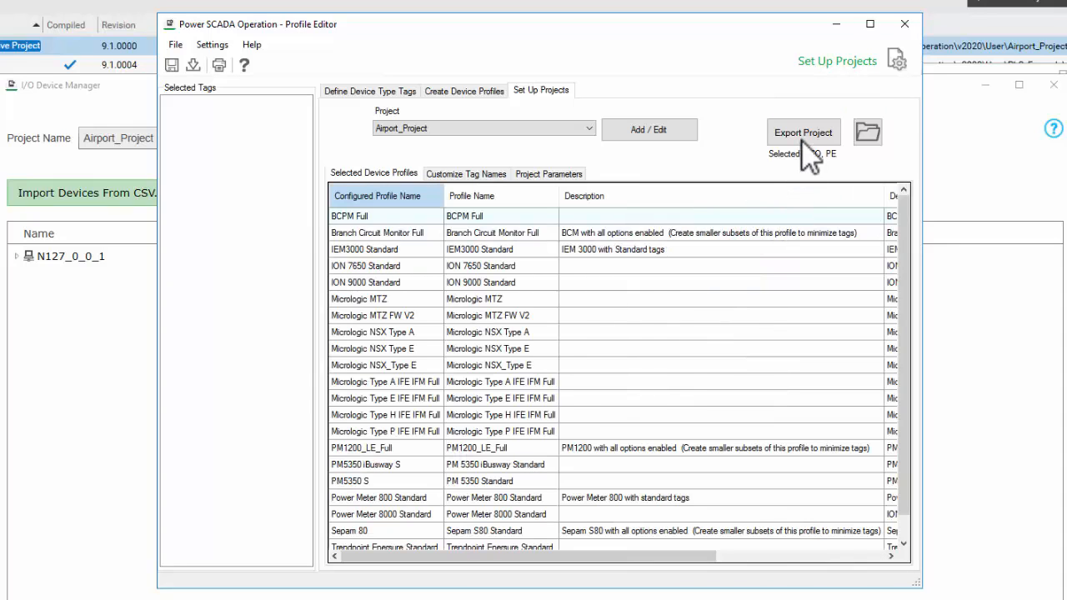
left_click(806, 135)
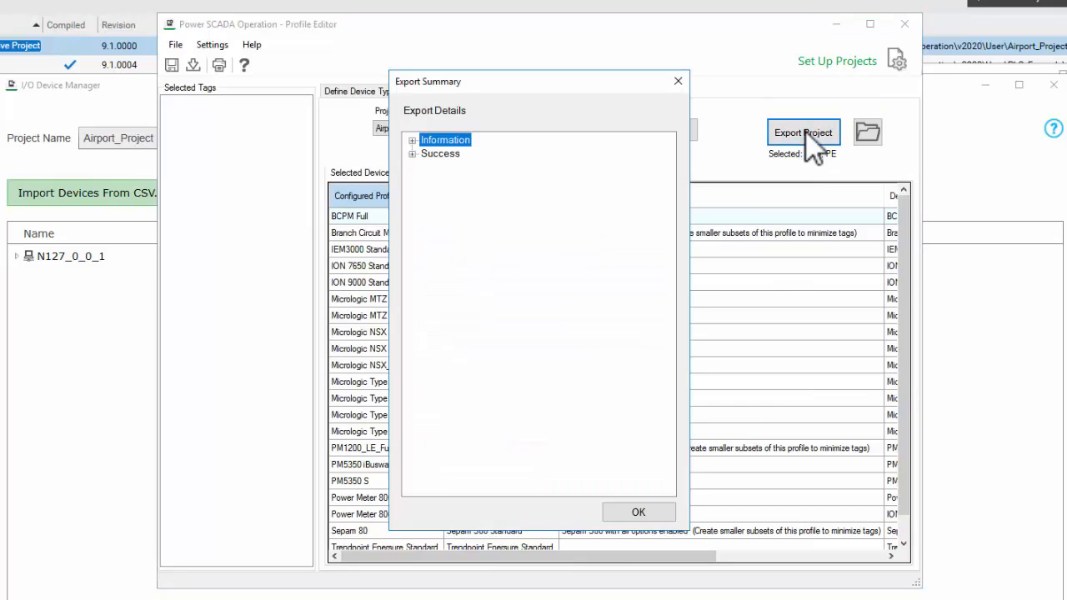
left_click(659, 514)
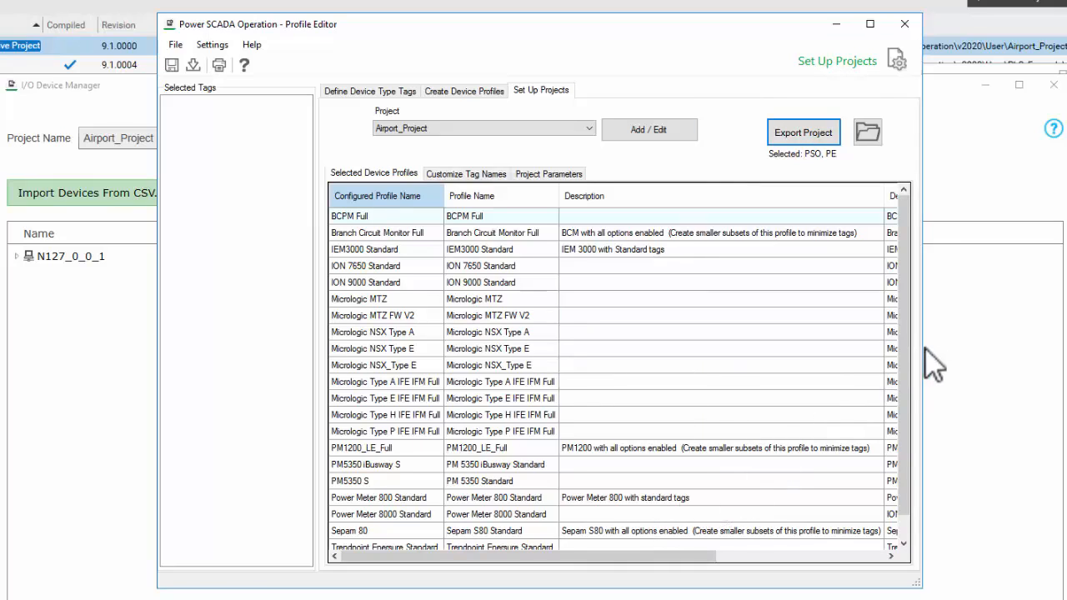
Switch to I/O Device Manager and update all instances of the Airport Meter profile in Airport_Project, packing the database after the update.
left_click(988, 301)
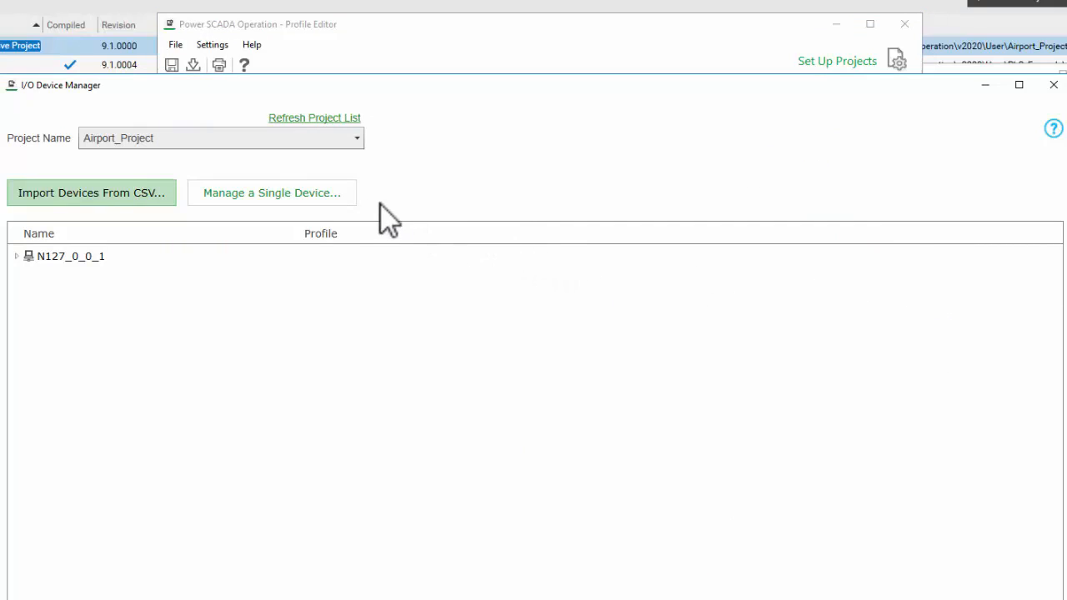
left_click(325, 196)
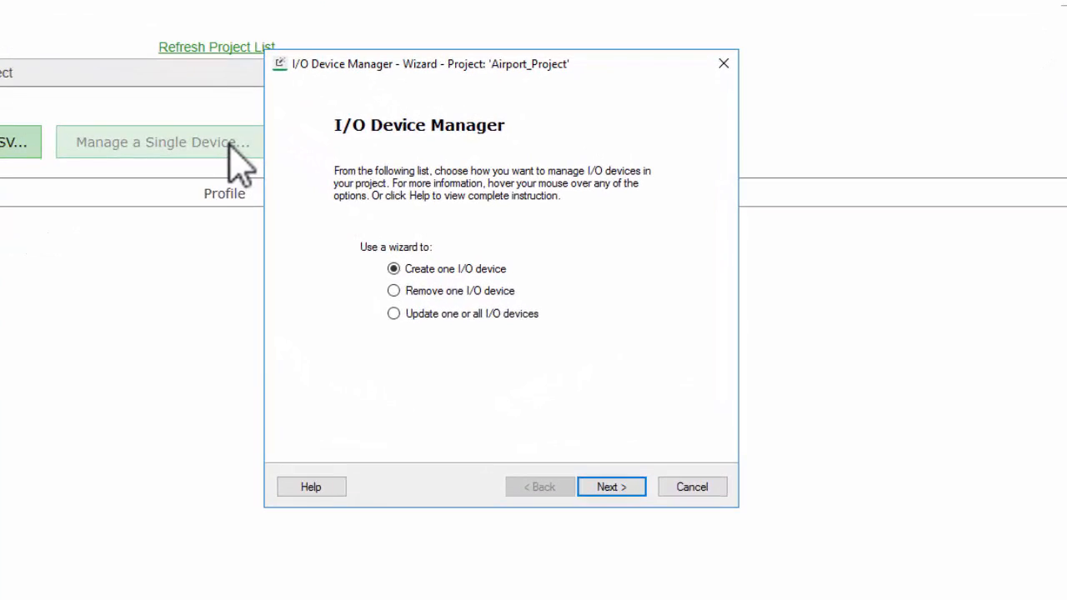
left_click(393, 313)
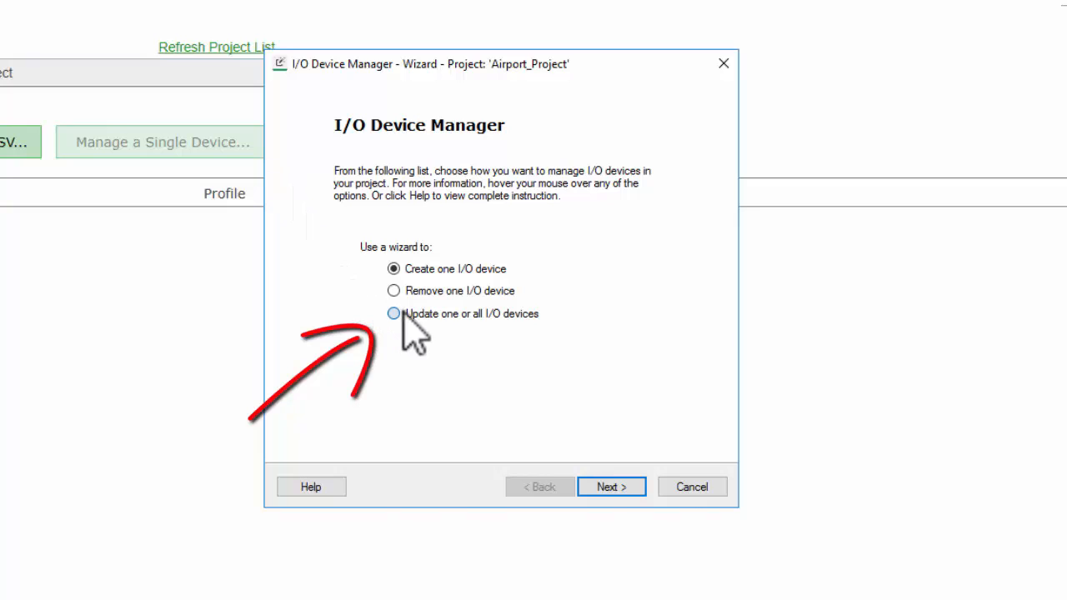
left_click(627, 490)
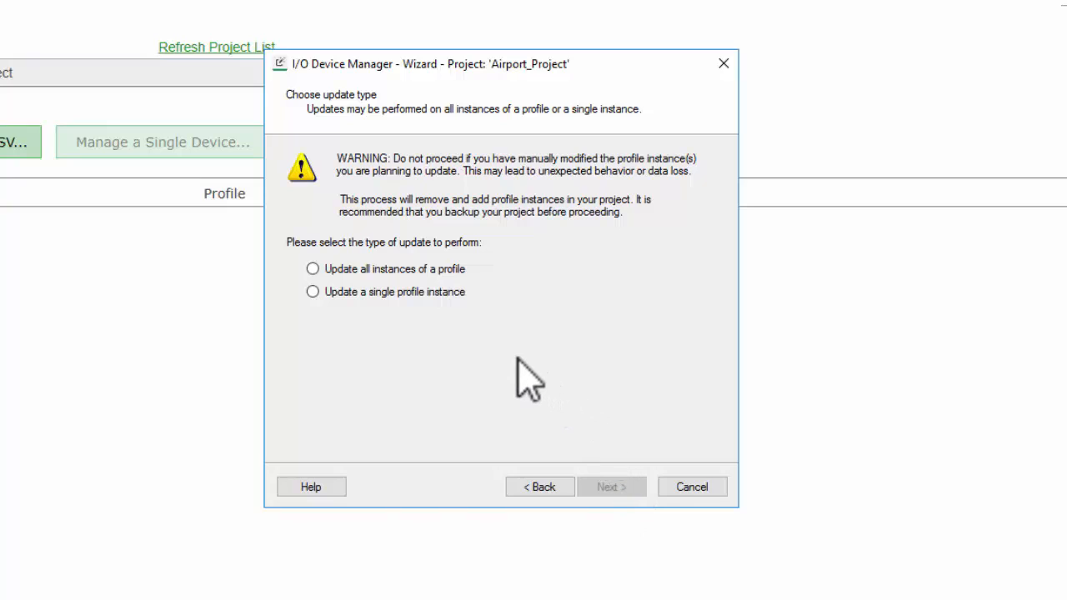
left_click(444, 270)
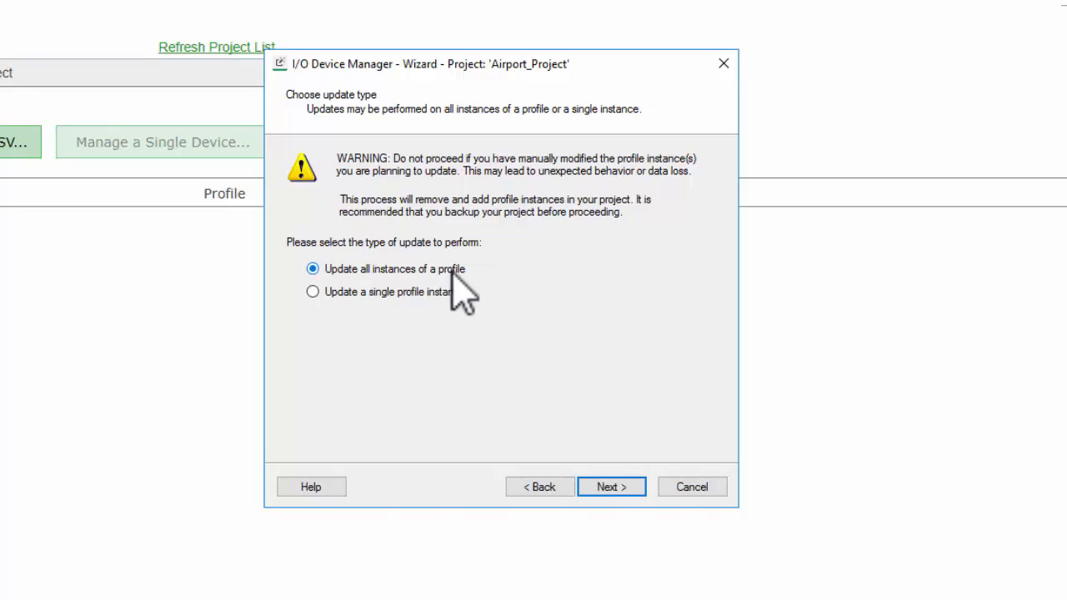
left_click(614, 476)
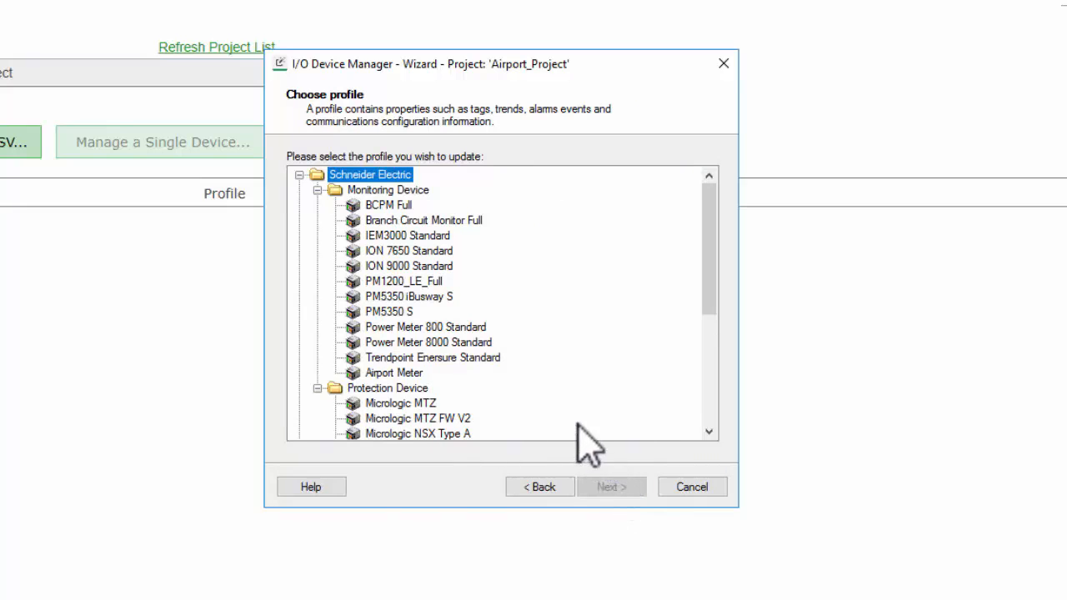
left_click(414, 374)
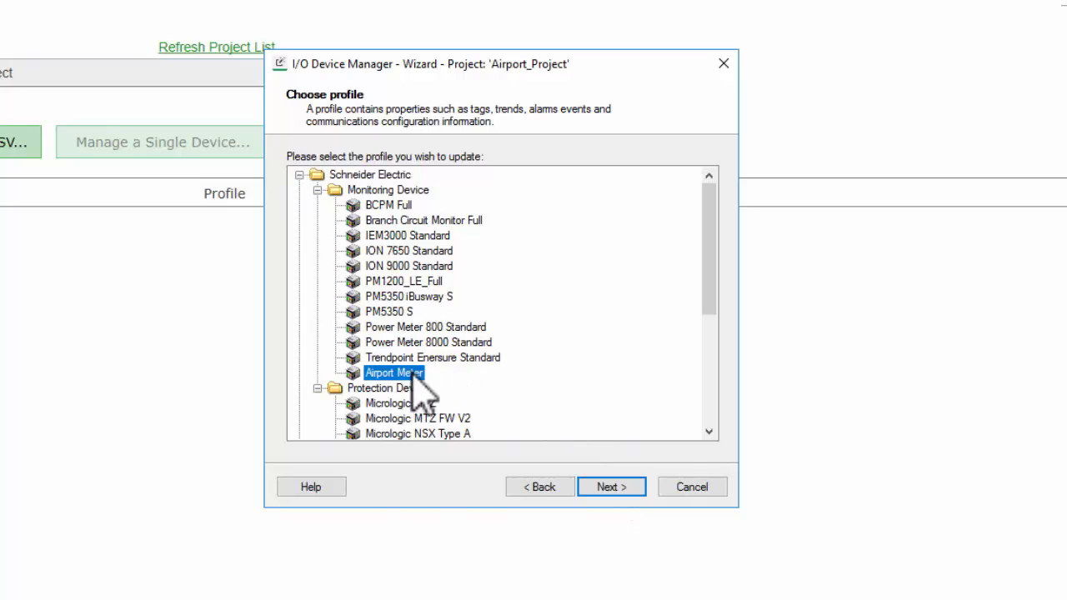
left_click(610, 490)
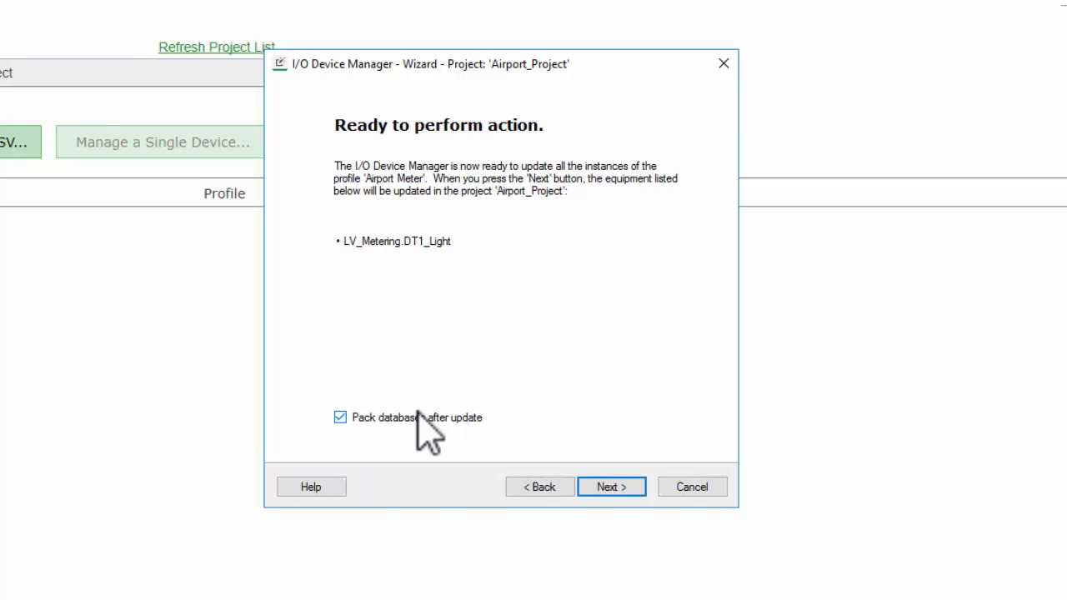
left_click(617, 485)
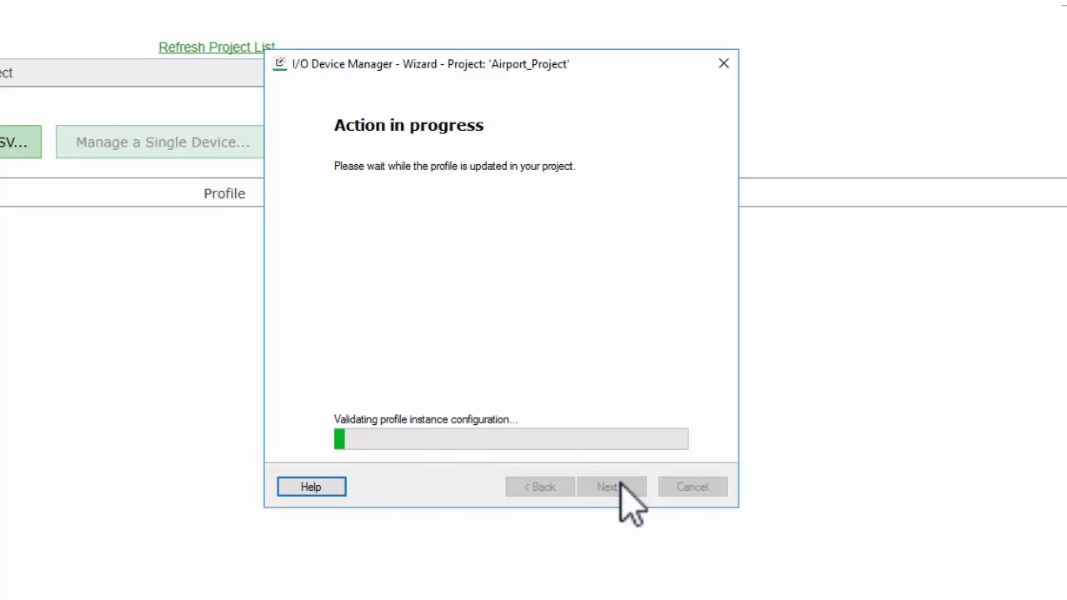
left_click(621, 487)
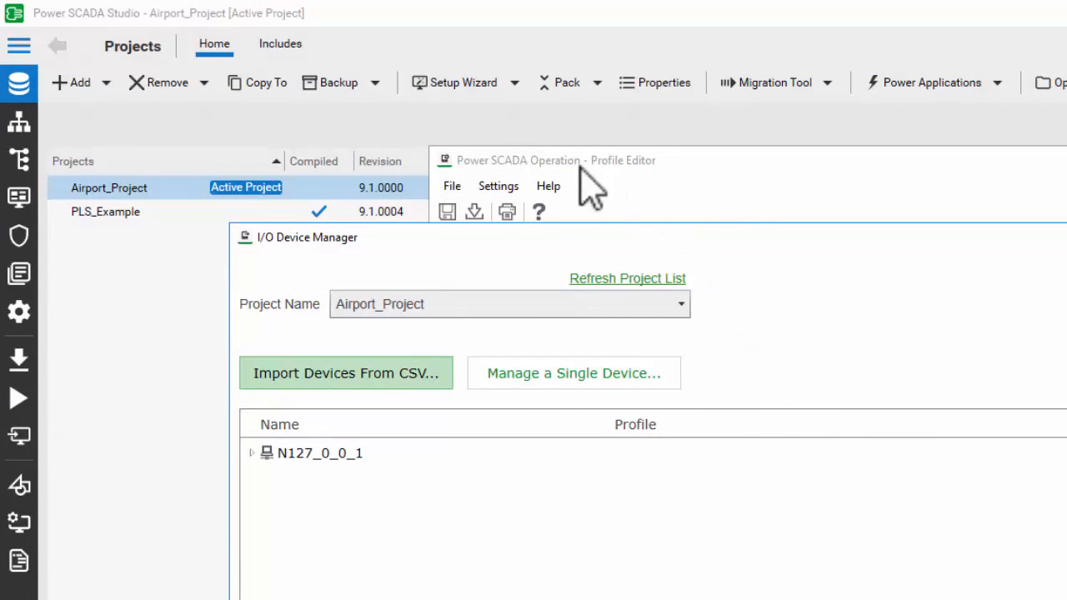
Switch to Power SCADA Studio and check the system model's digital alarms for the breaker status alarm of LV_Metering.DT1_Light.
left_click(22, 162)
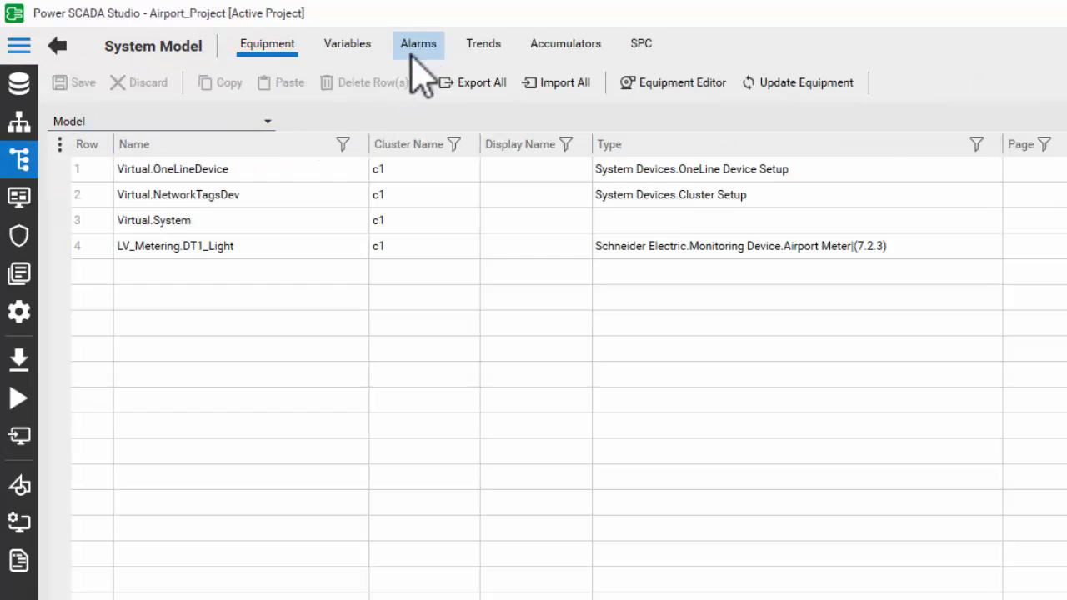
left_click(419, 46)
left_click(302, 167)
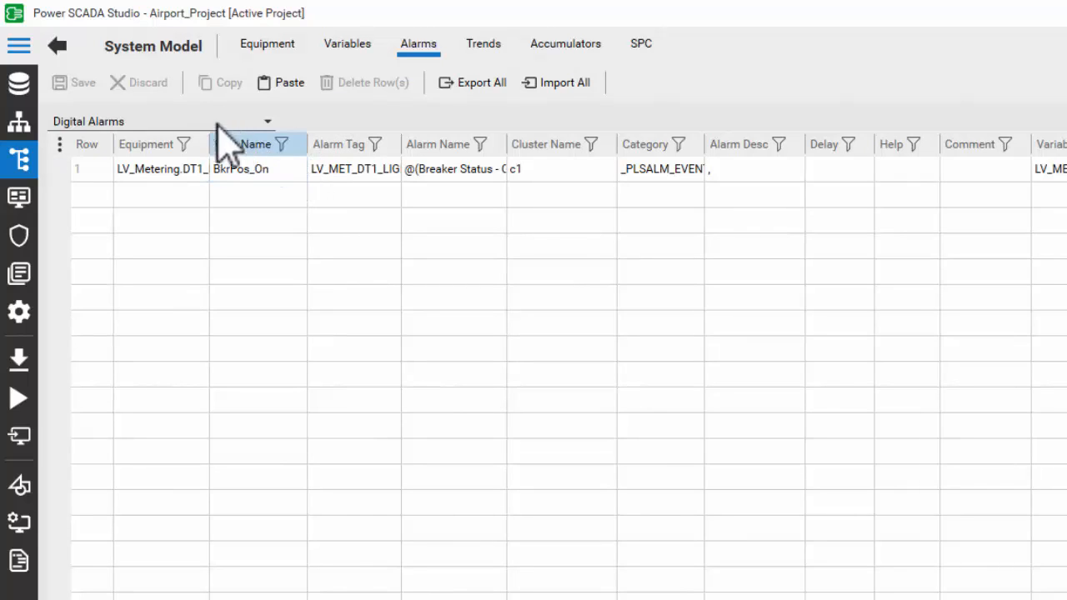
Examine LV_Metering.DT1_Light.config.xml in Airport_Project's ProfileInstanceConfiguration folder and close the file.
left_click(20, 86)
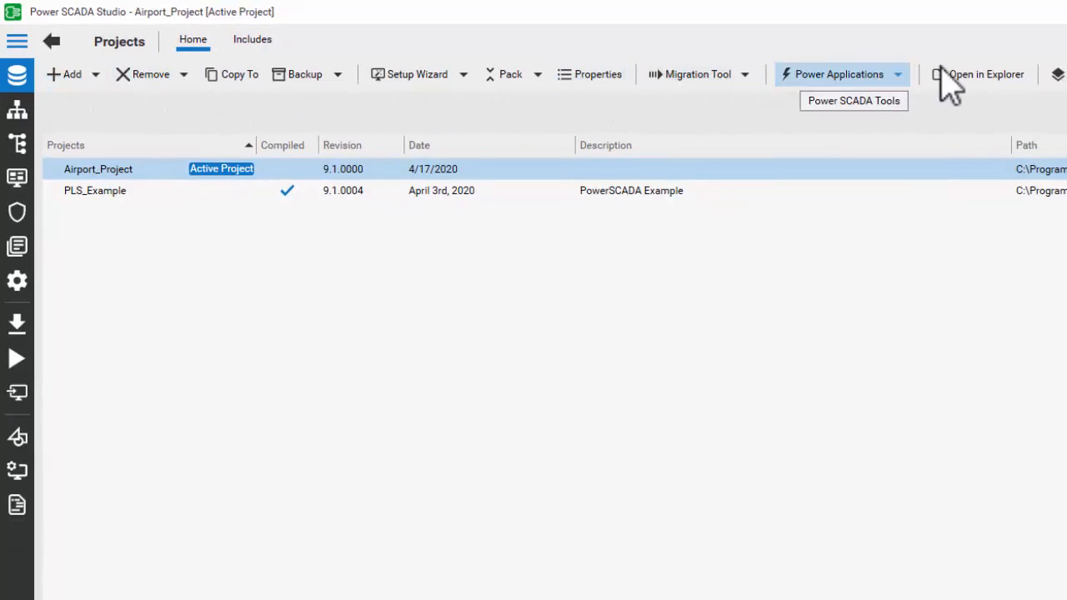
left_click(709, 0)
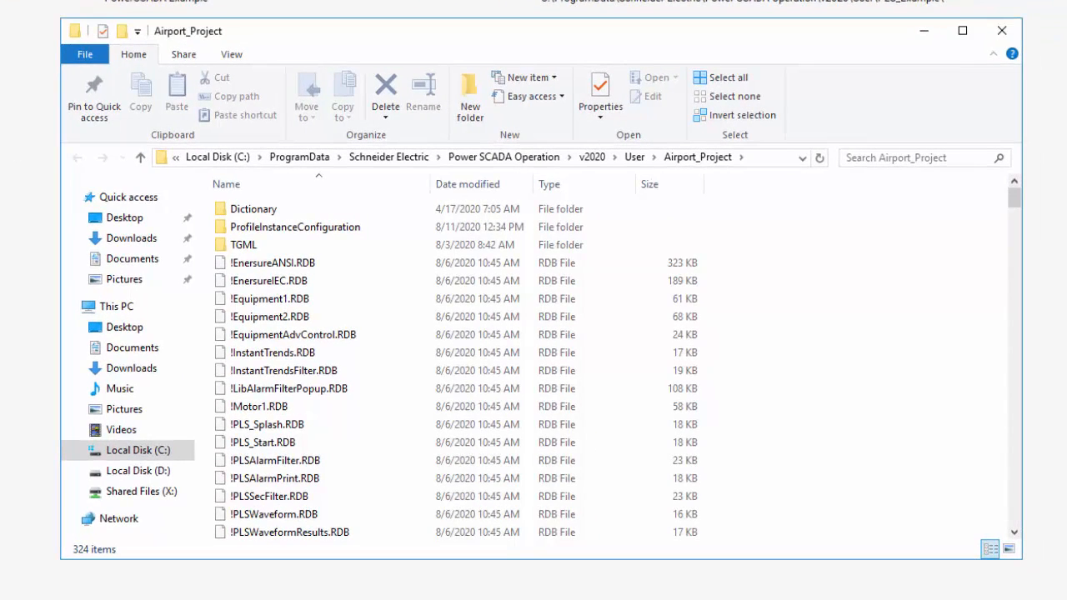
double_click(331, 226)
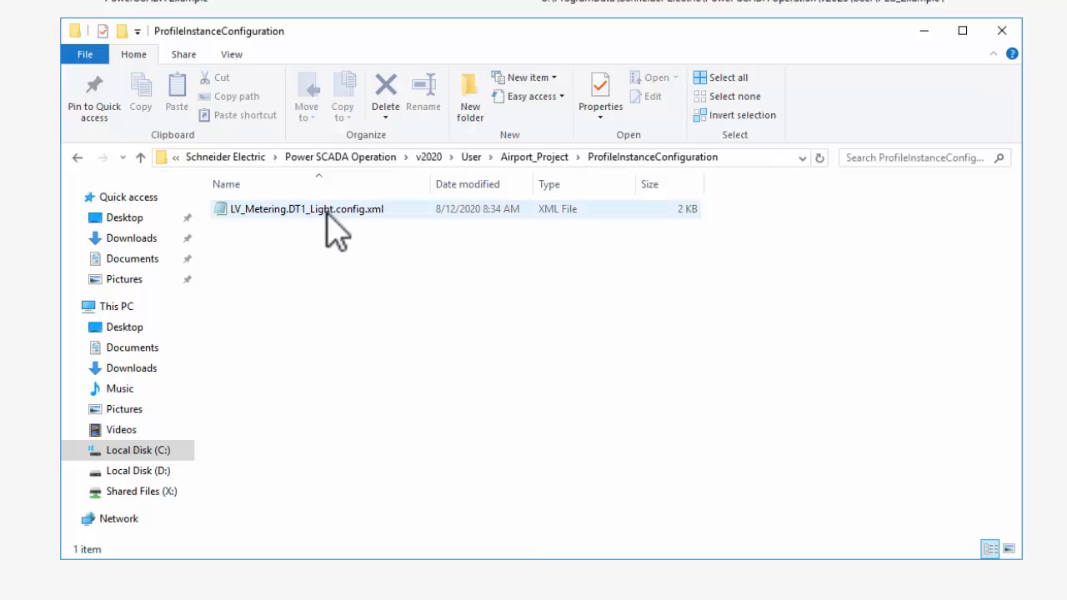
double_click(326, 215)
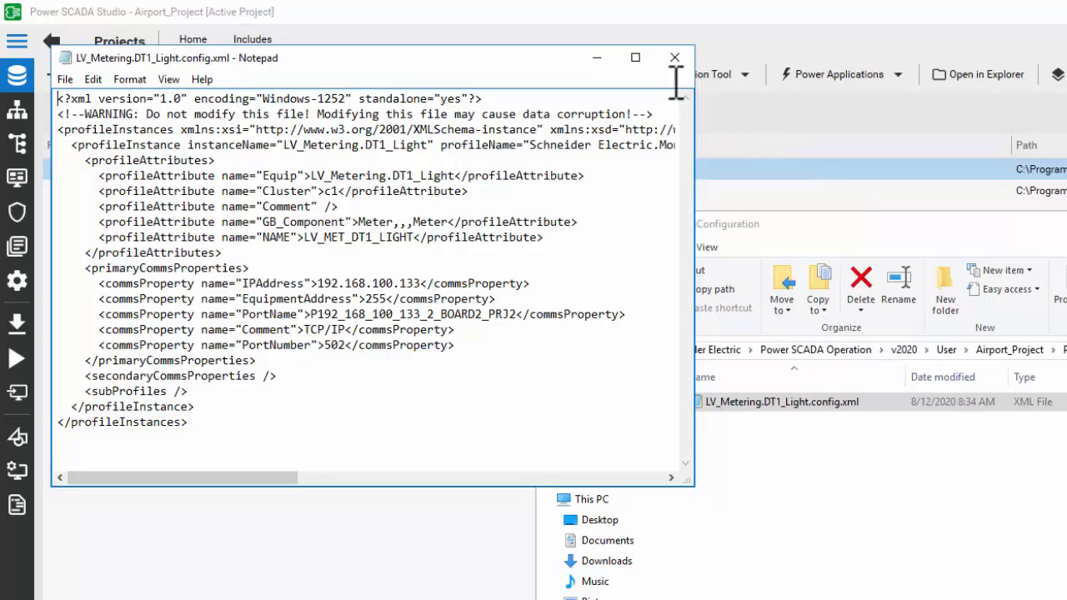
left_click(651, 56)
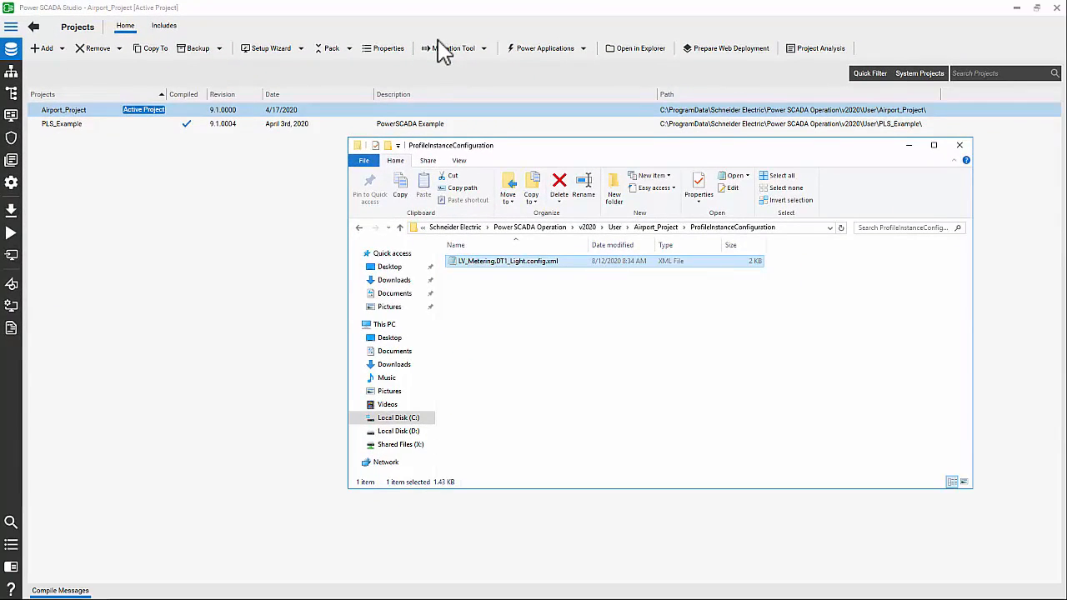